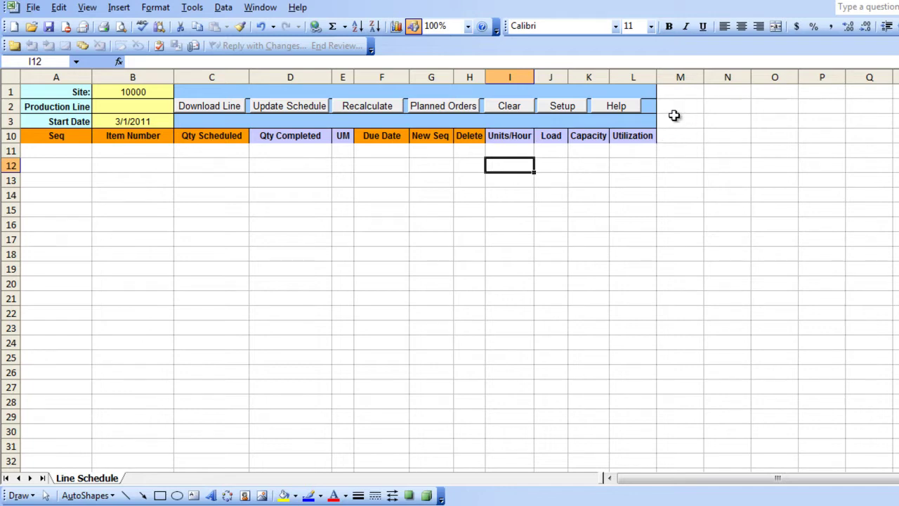
- Select 32soft eB2.1 as the Line Schedule database in Setup and confirm
click(566, 109)
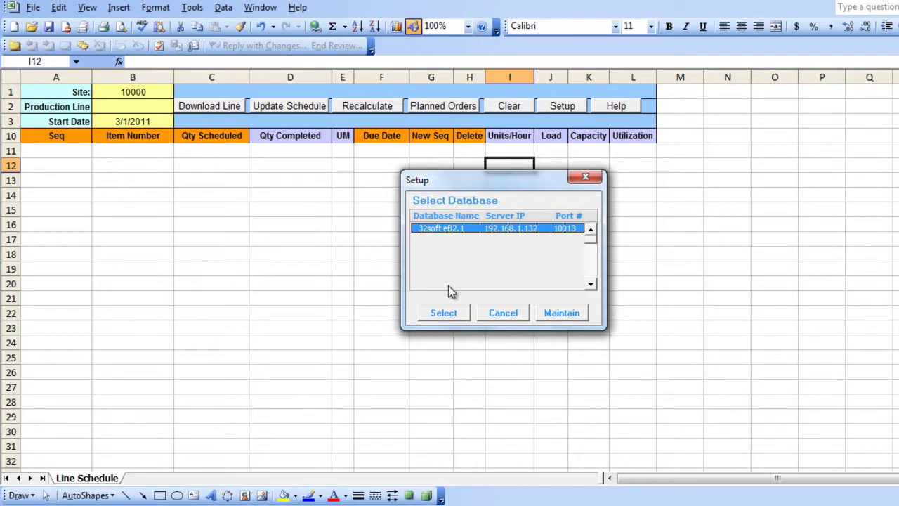
click(449, 316)
click(537, 305)
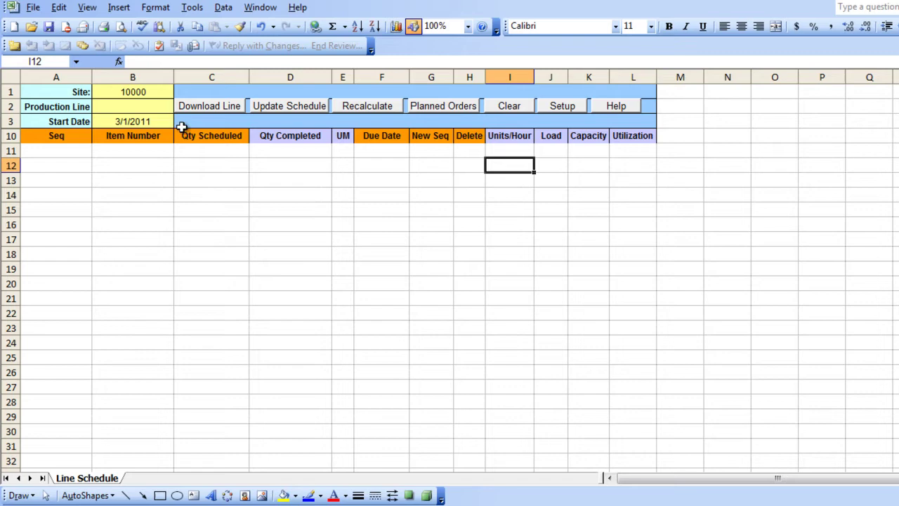
- Enter line1 as the Production Line value in cell B2
click(151, 109)
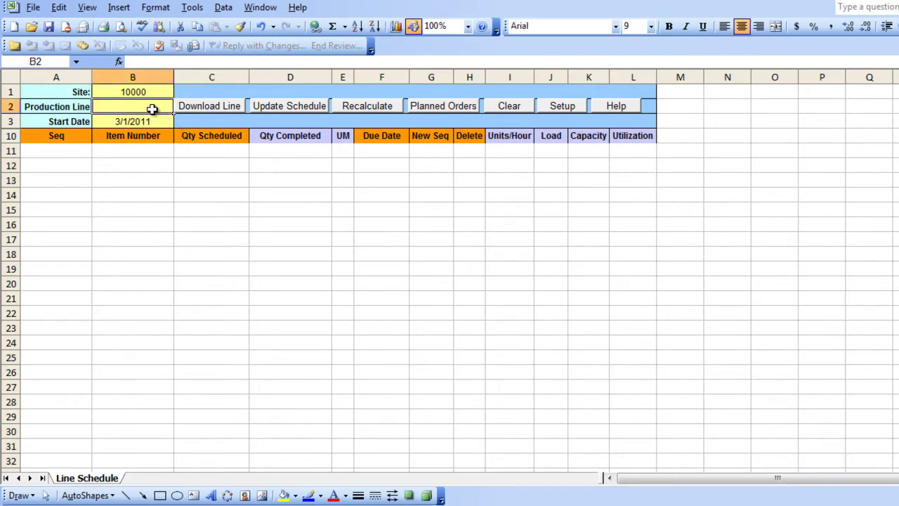
text(line1)
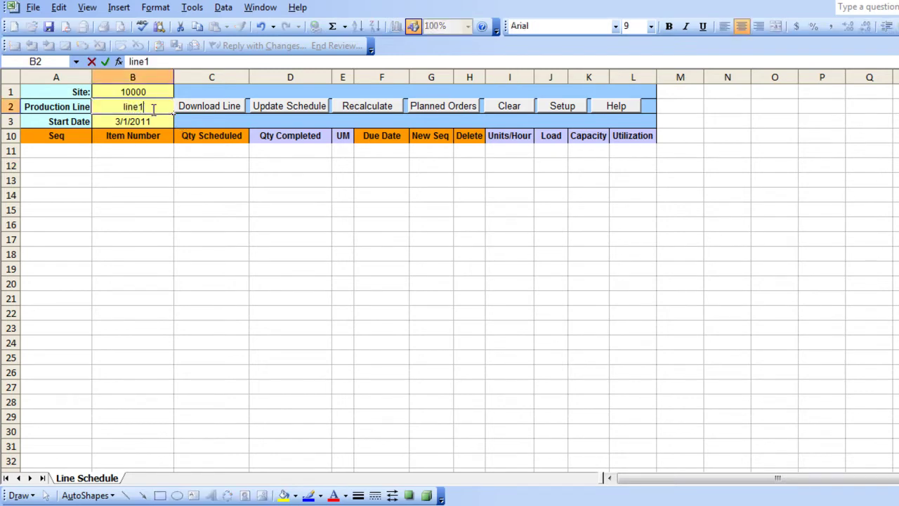
key(Return)
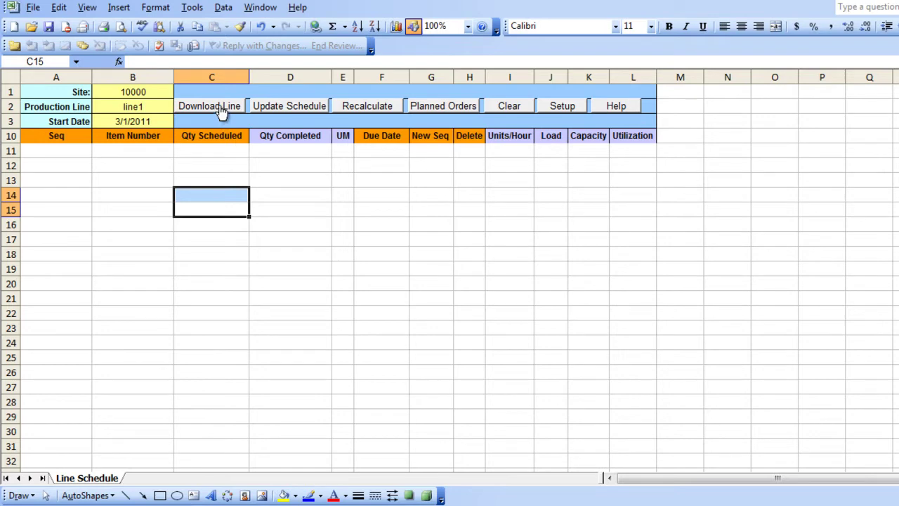
- Download the line1 schedule from QAD, logging in with the QAD user ID and password
click(221, 112)
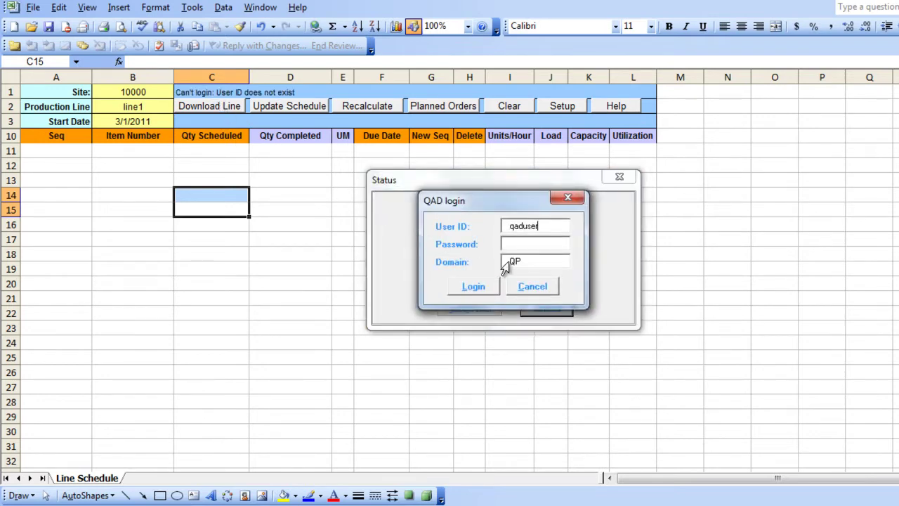
drag(555, 226, 489, 226)
text(akim)
key(Tab)
text(****)
click(469, 287)
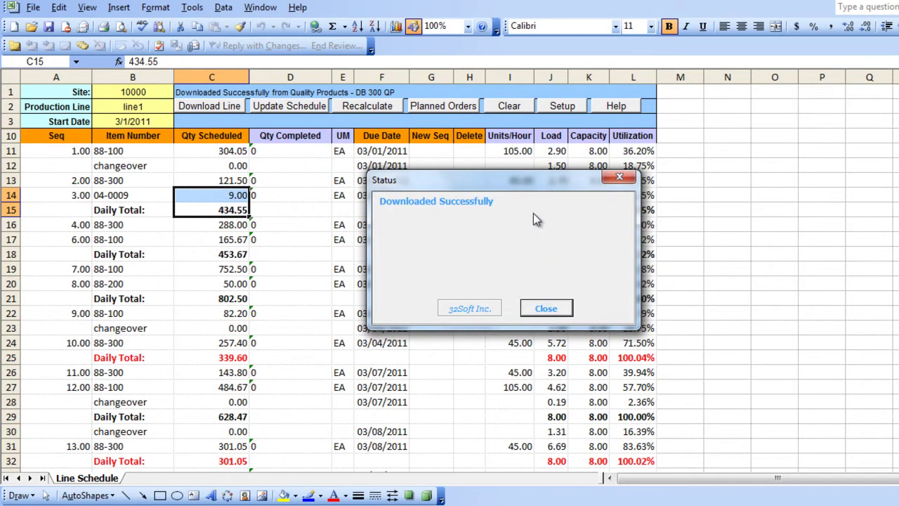
click(546, 309)
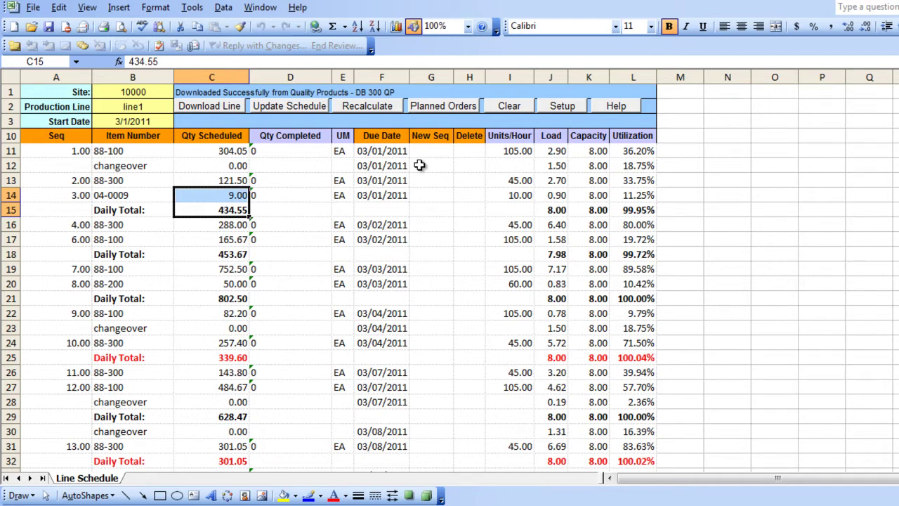
click(160, 153)
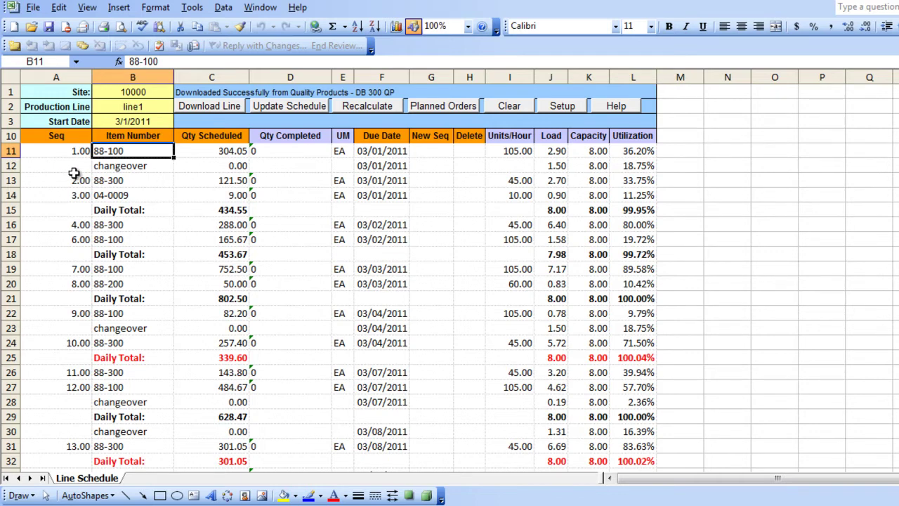
click(421, 108)
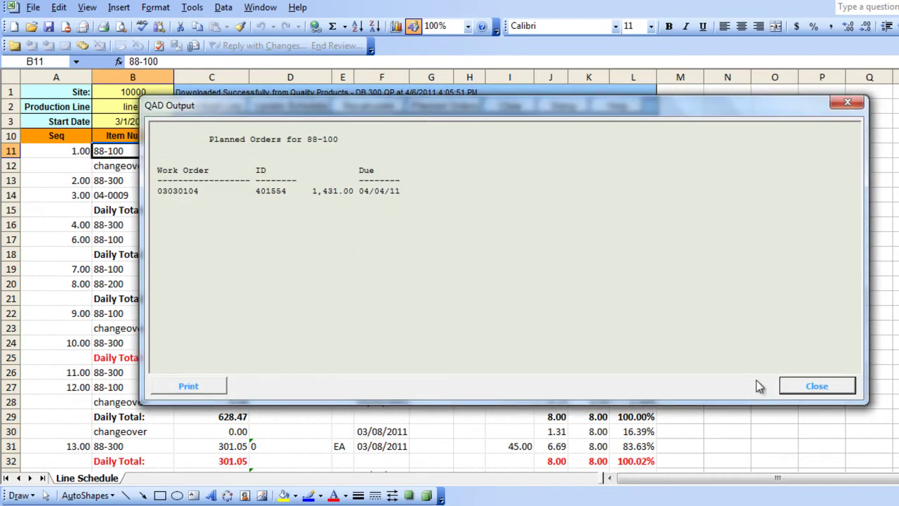
click(807, 385)
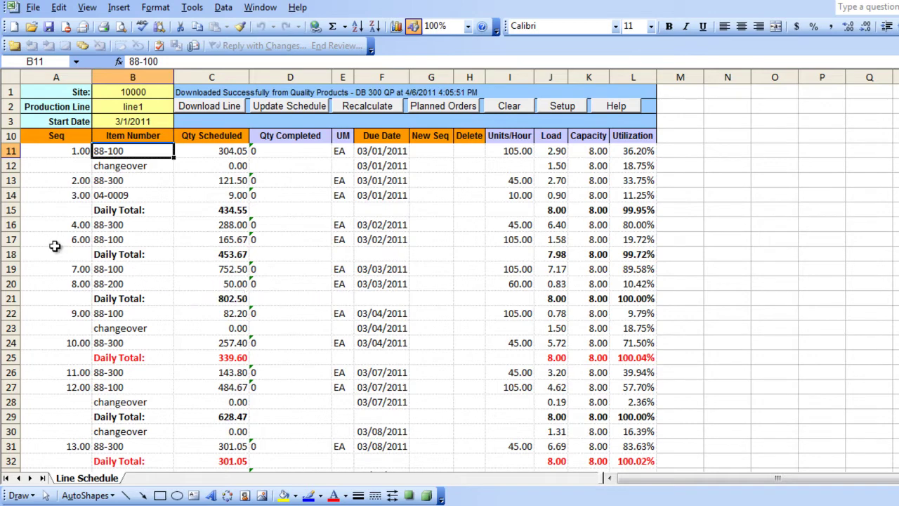
- Insert a blank row at schedule row 17
click(15, 239)
right_click(39, 240)
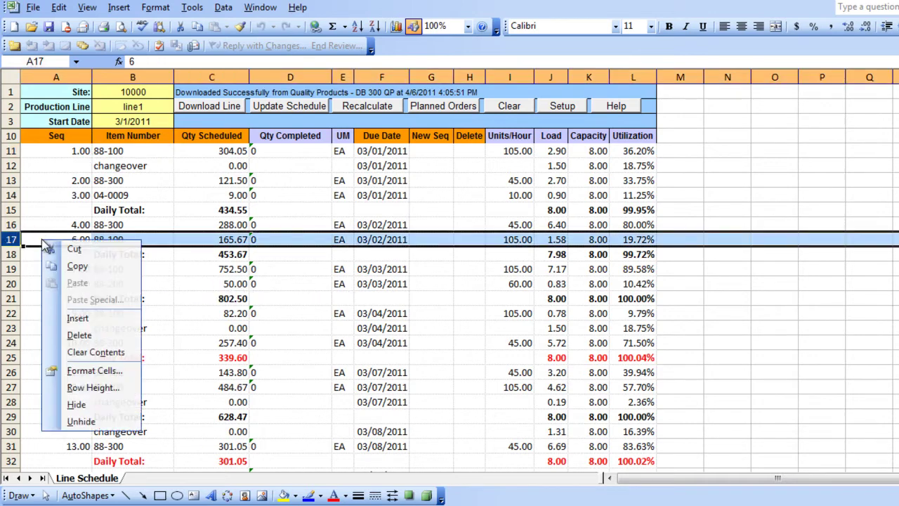
click(81, 317)
- Fill the new row with sequence 4.5, item 88-200, quantity 50 and due date 3/2/11
click(76, 240)
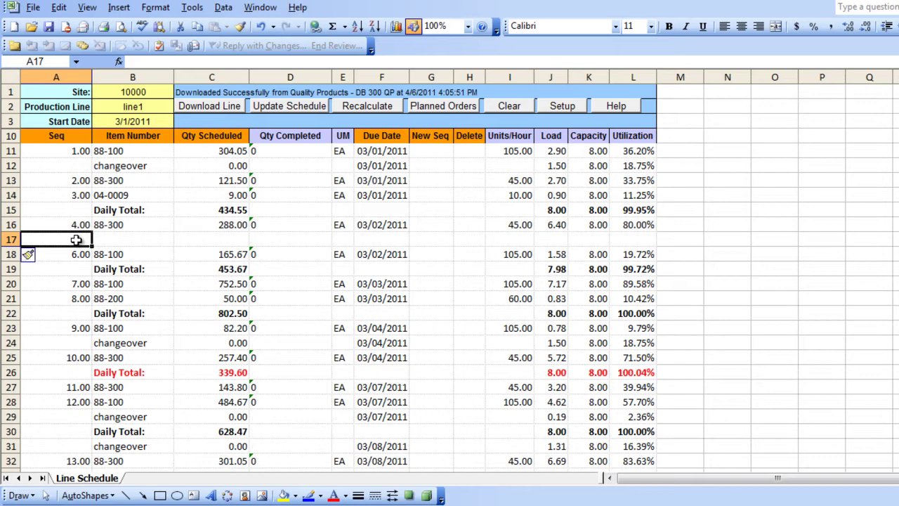
text(4.5)
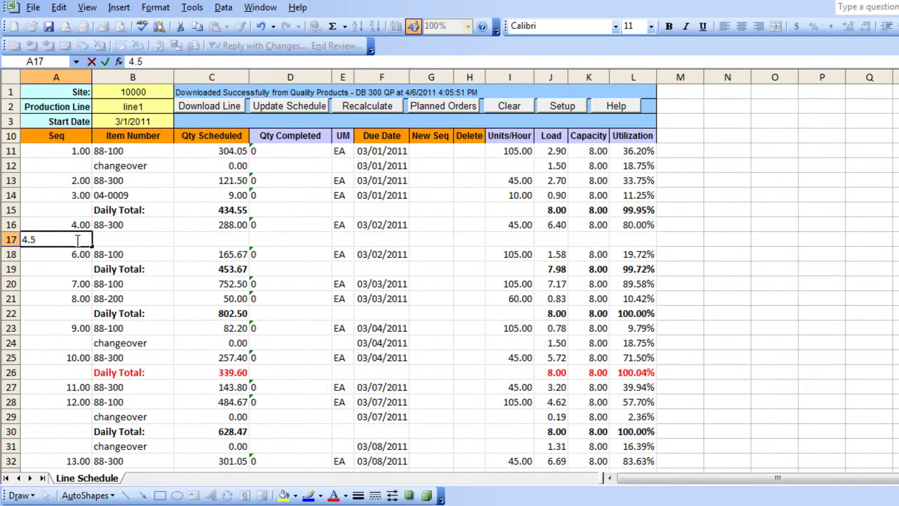
key(Tab)
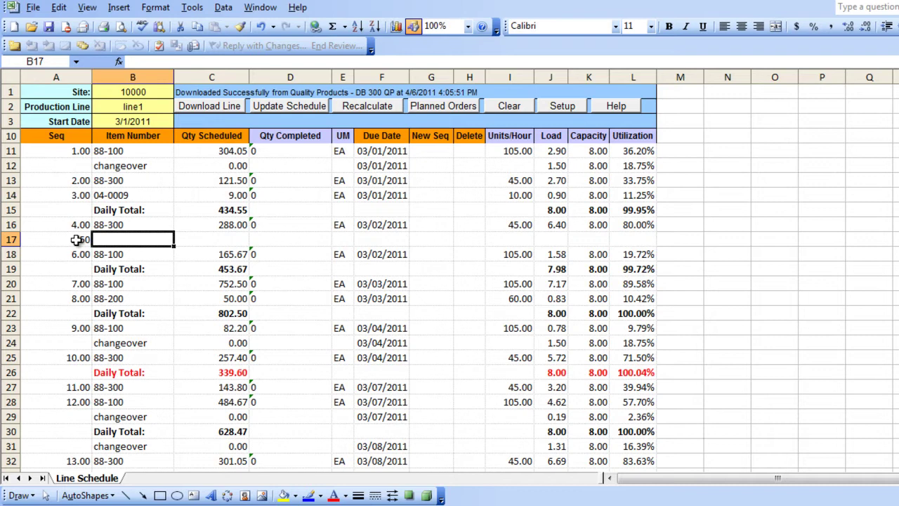
text(88-200)
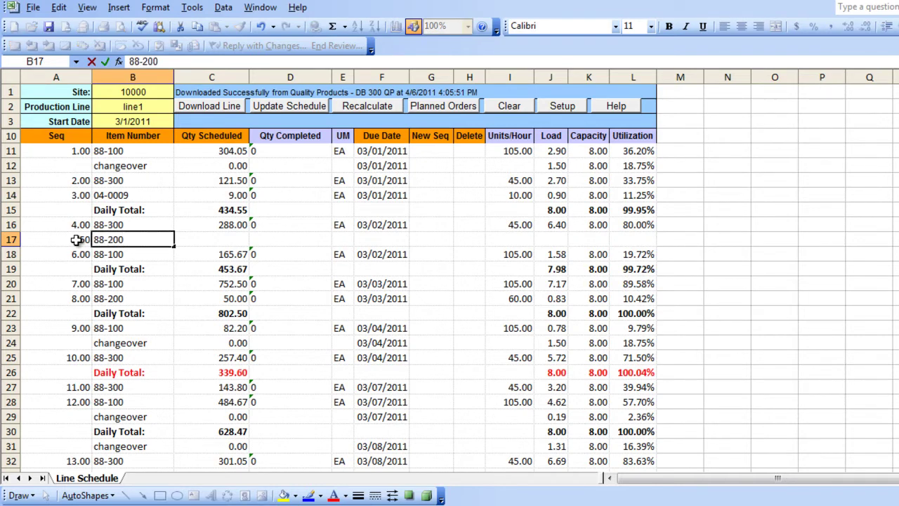
key(Tab)
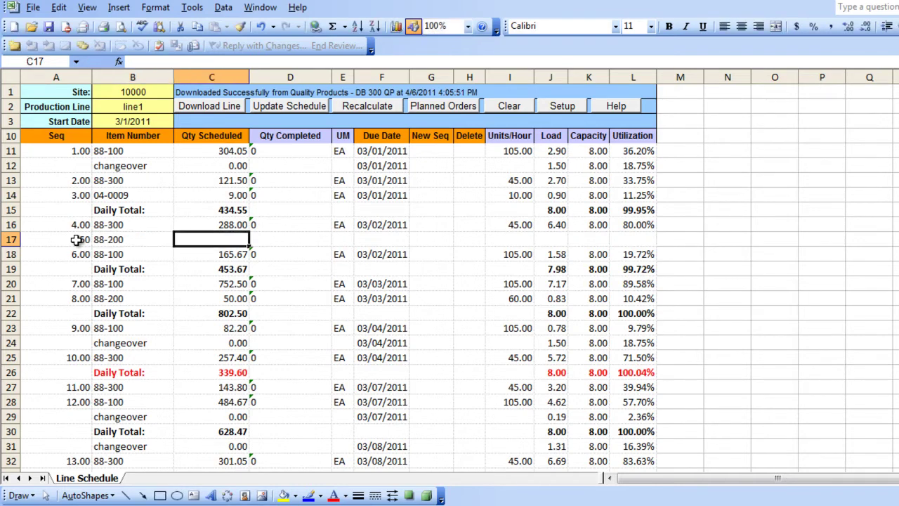
text(50)
key(Tab)
key(Tab)
key(Tab)
text(3/3)
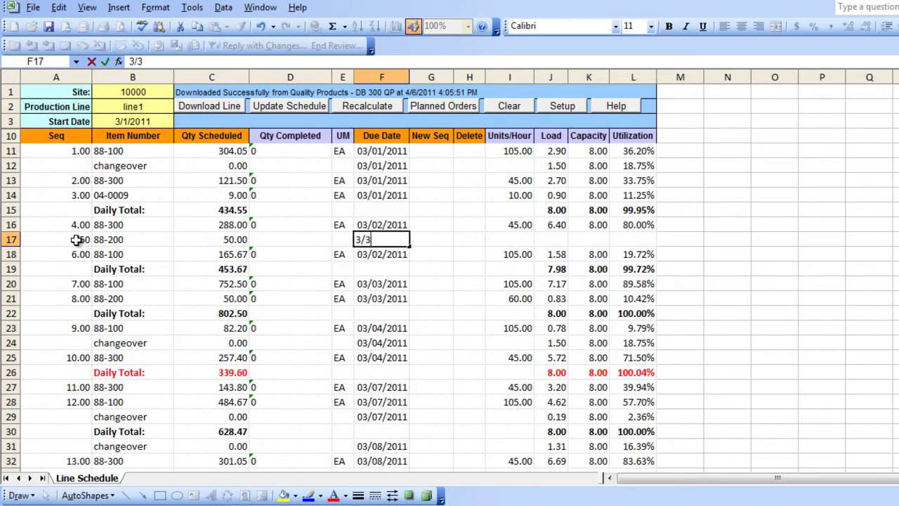
key(BackSpace)
text(2/11)
key(Tab)
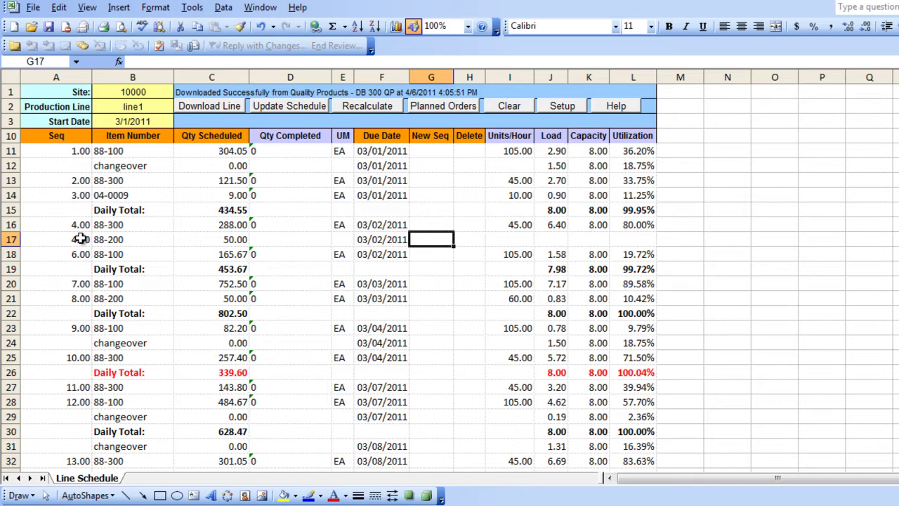
- Update the schedule for the new 88-200 line and inspect 03/02's 110.14% utilization in L19
click(305, 106)
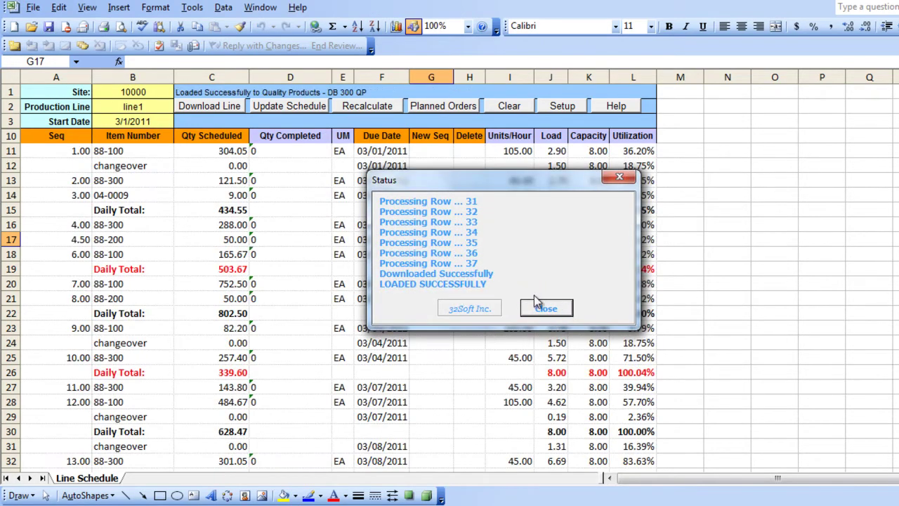
click(543, 307)
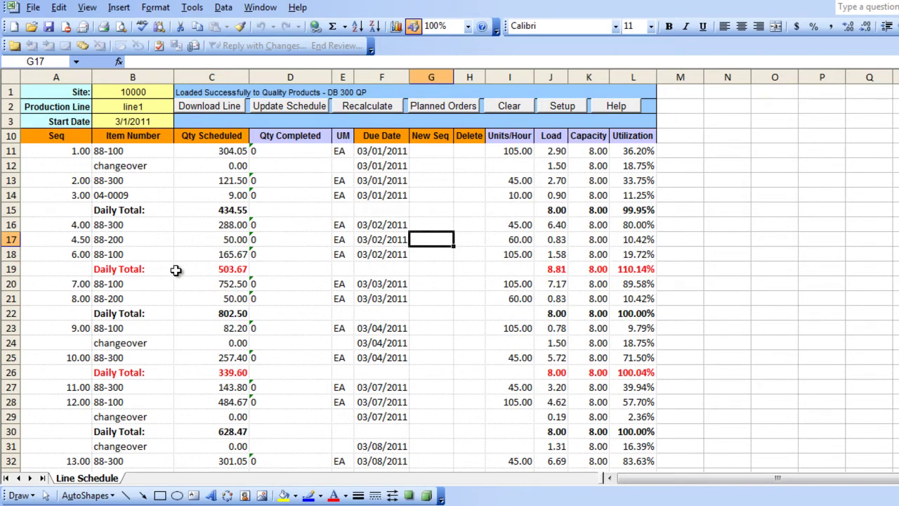
click(651, 269)
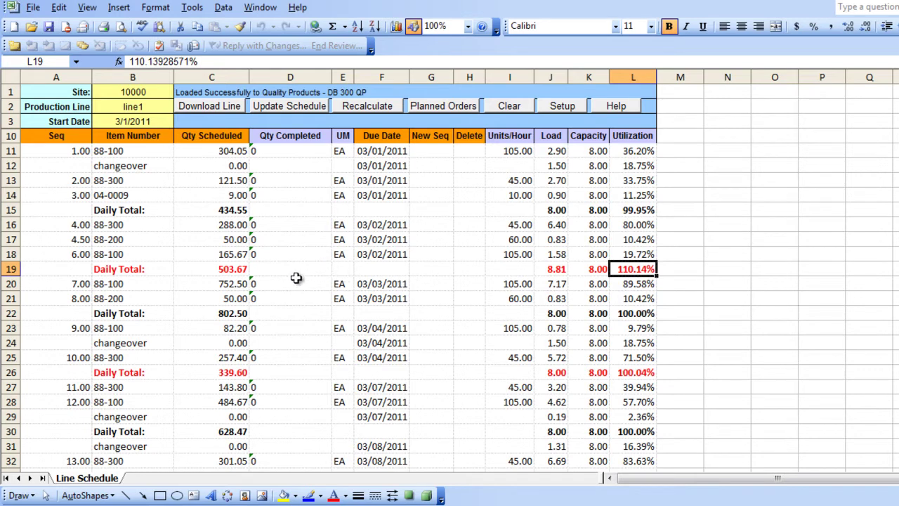
- Change the 88-300 quantity in C16 from 288 to 250 and update the schedule
click(223, 226)
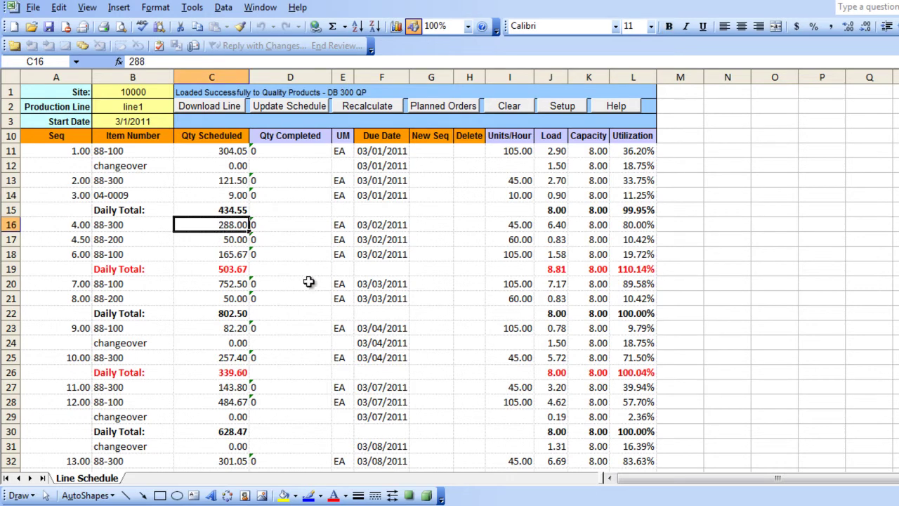
text(2)
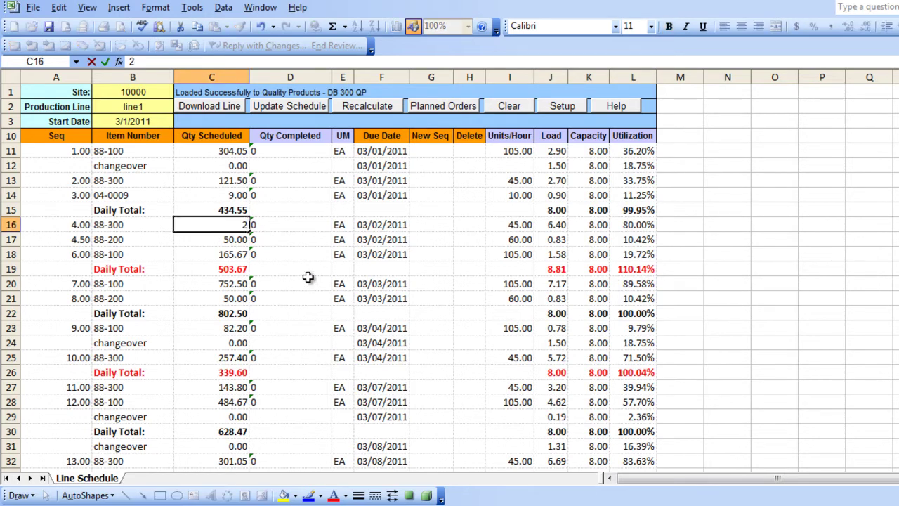
text(50.)
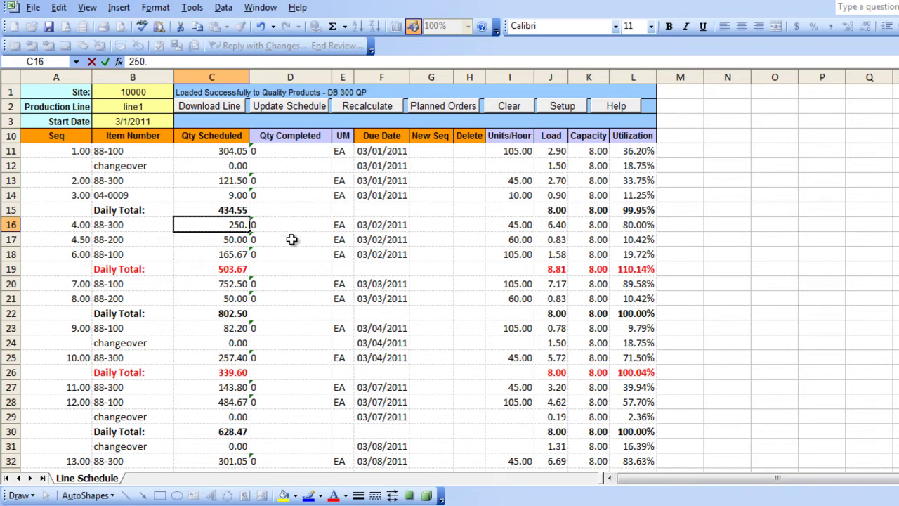
key(BackSpace)
click(291, 239)
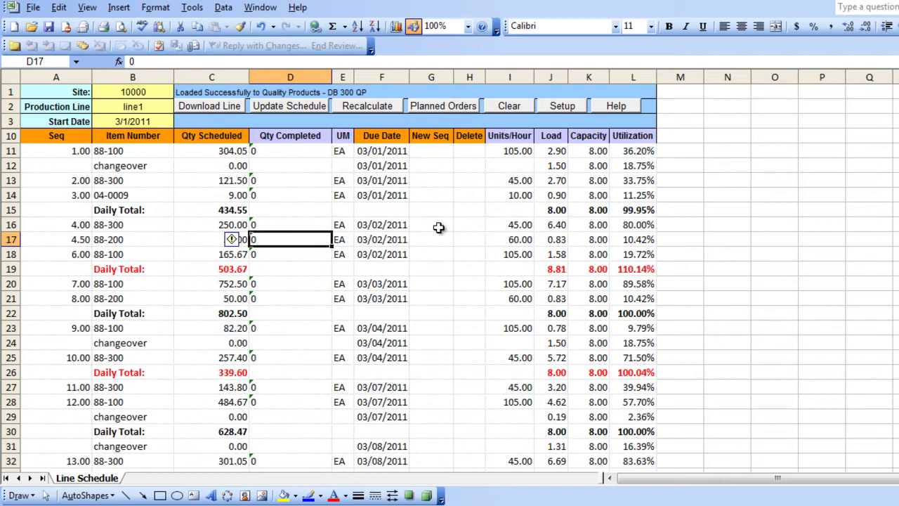
click(307, 110)
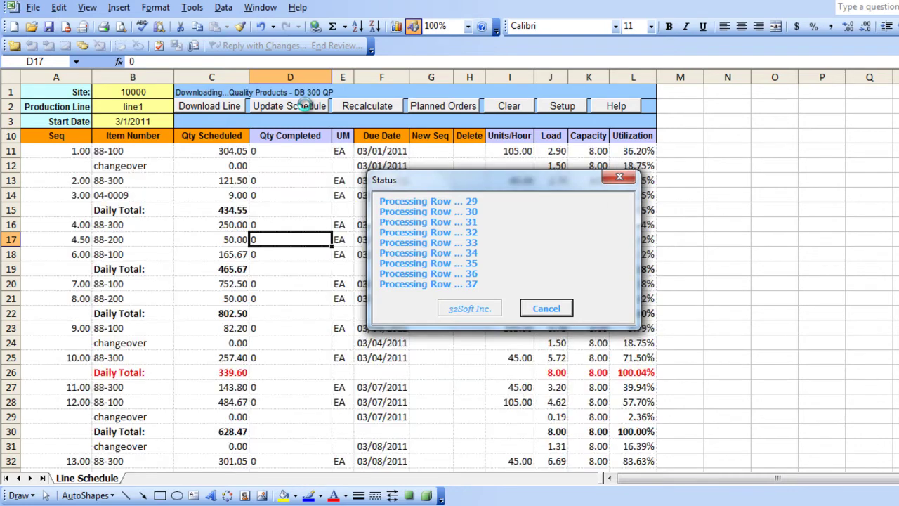
click(546, 309)
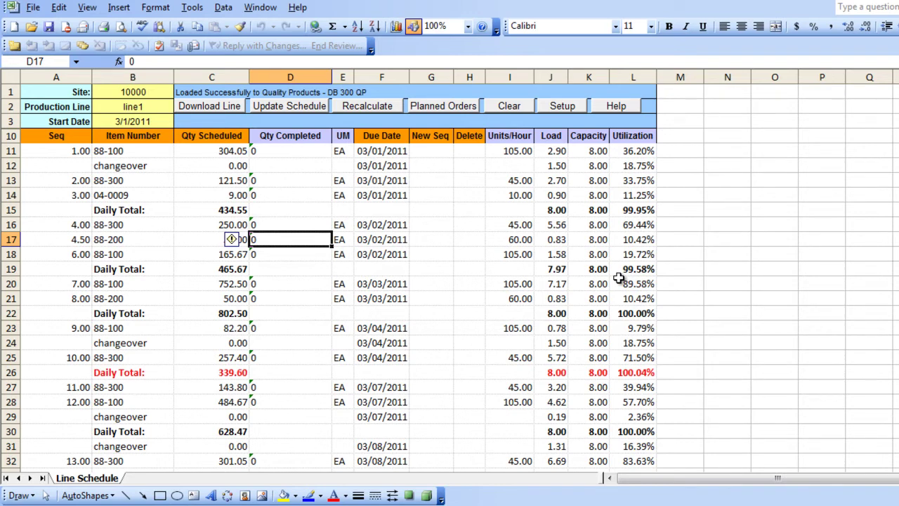
- Run Recalculate so 03/02 rebalances to 469.17 and exactly 100.00%
click(375, 111)
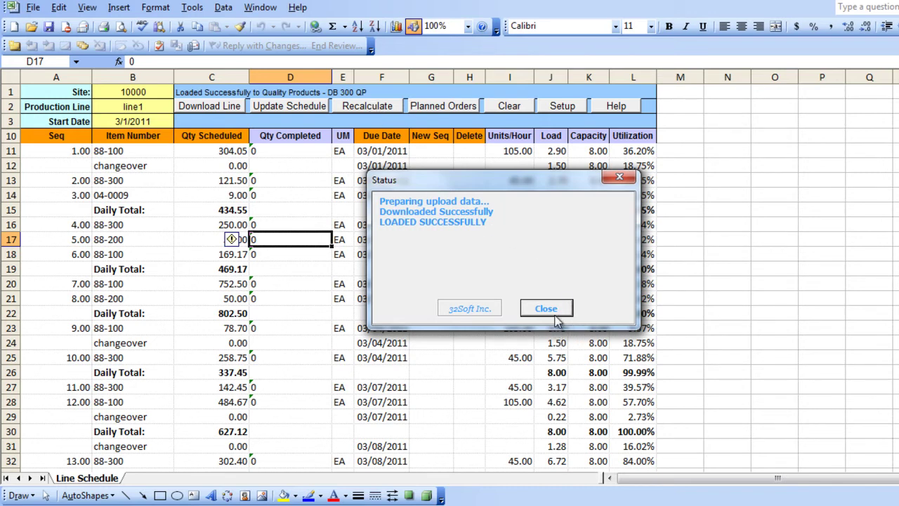
click(546, 309)
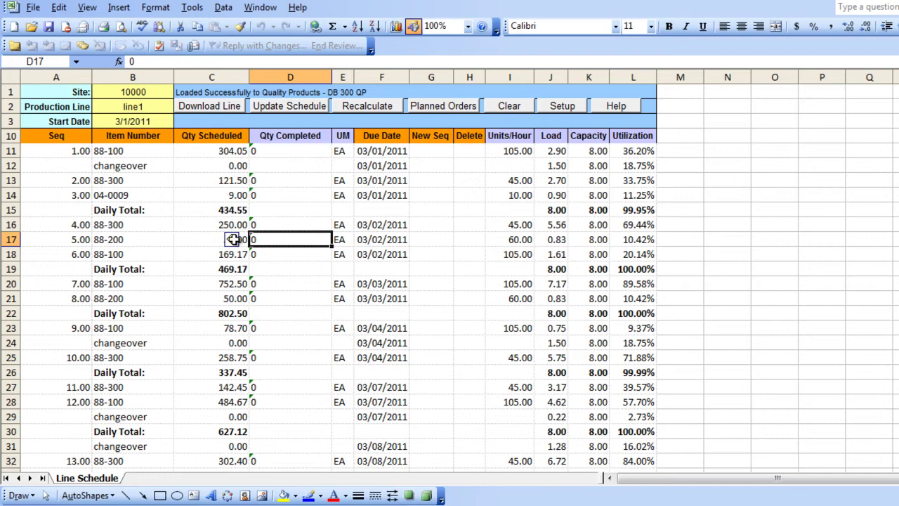
- Mark the 88-200 line with y in Delete column H17 and update the schedule
click(151, 238)
click(470, 243)
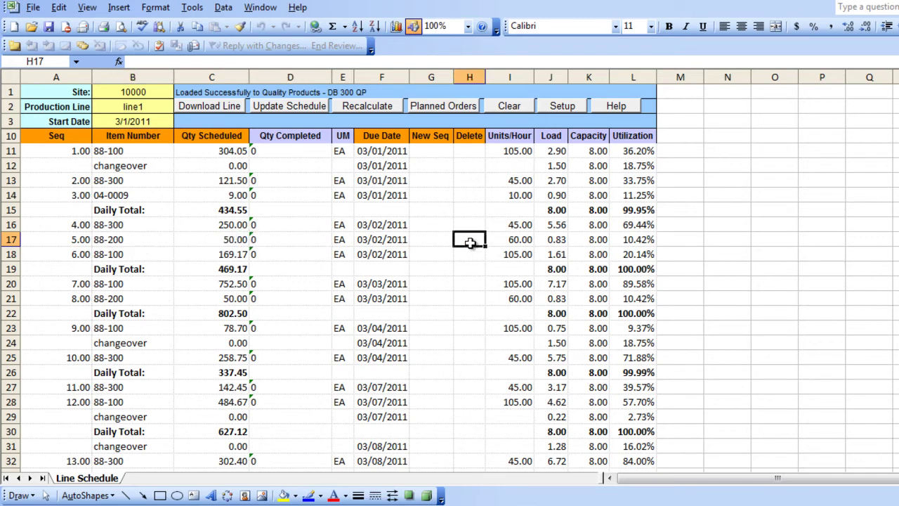
text(y)
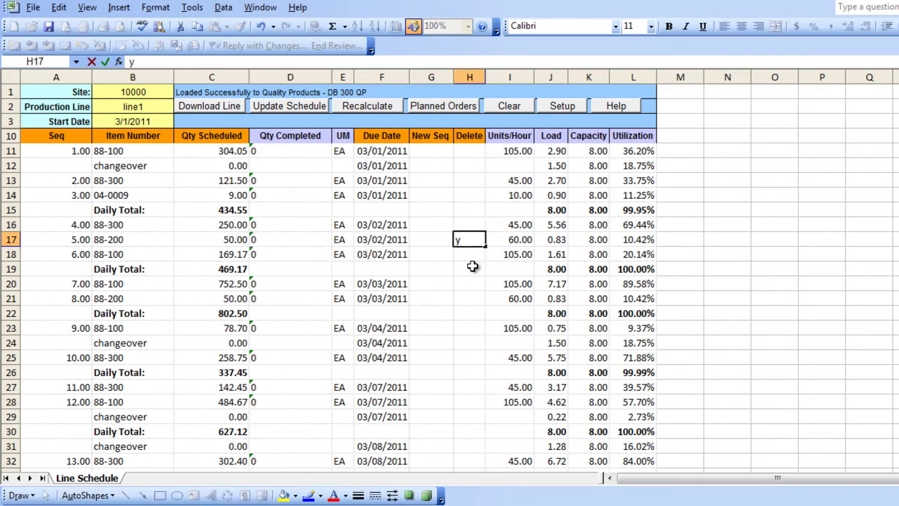
key(Return)
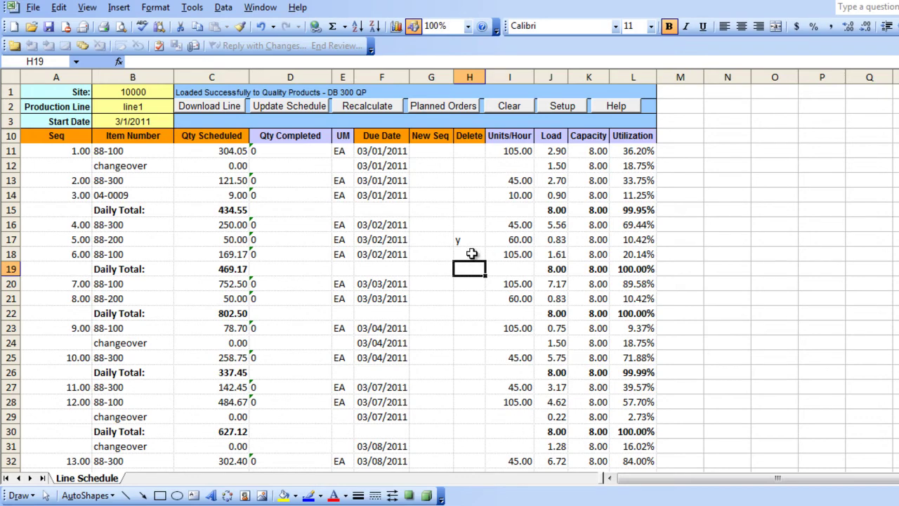
click(298, 108)
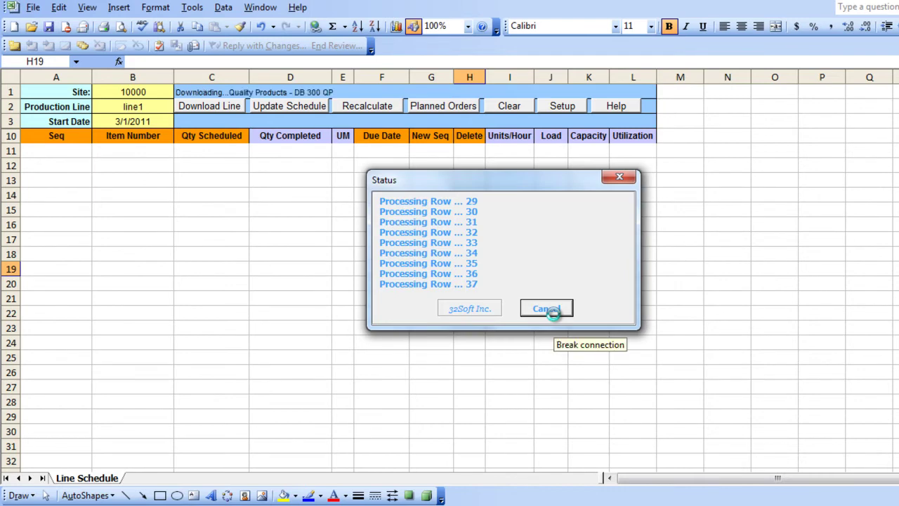
click(547, 309)
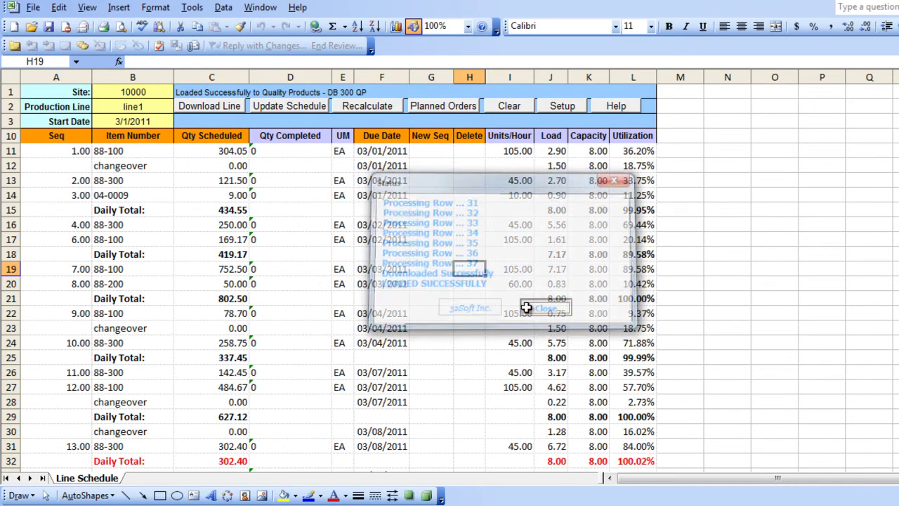